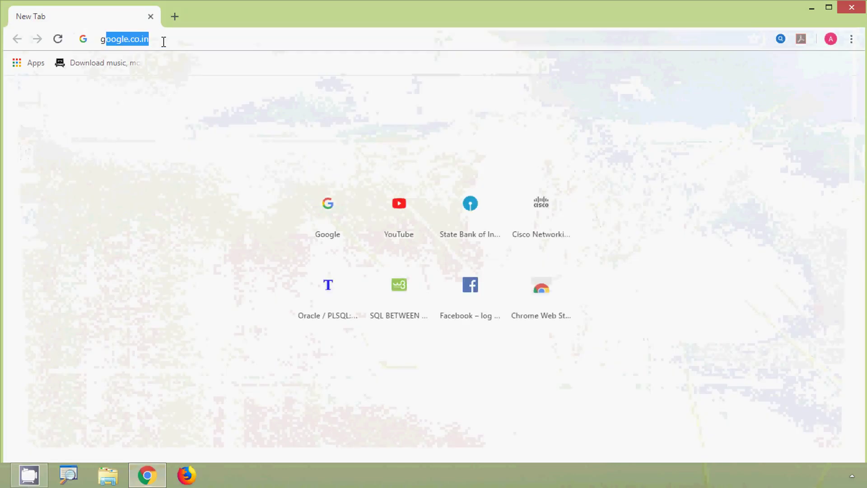
{"action": "type", "text": "oo"}
Search Google for 'download packet tracer 7.2'
{"action": "key", "text": "Return"}
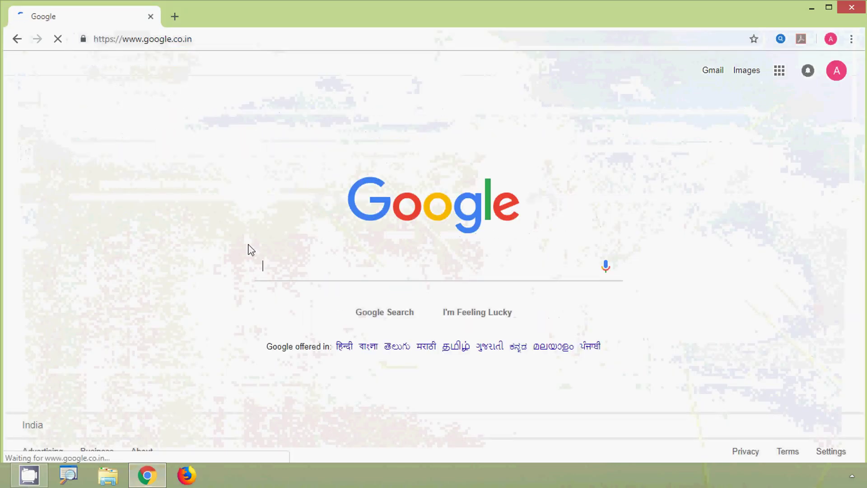
{"action": "left_click", "coordinate": [292, 265]}
{"action": "type", "text": "down"}
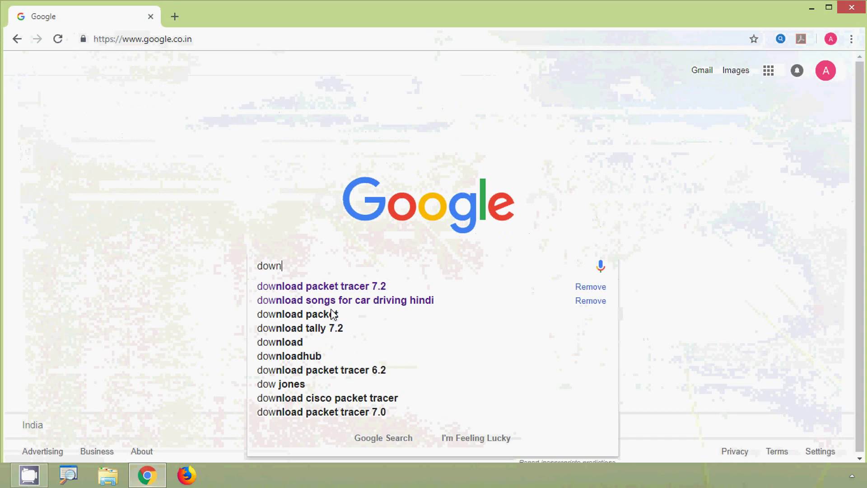
{"action": "type", "text": "load packet "}
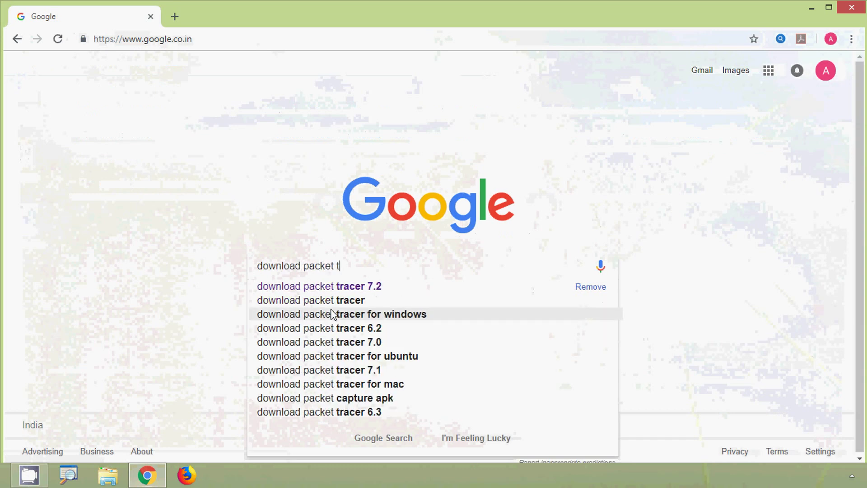
{"action": "type", "text": "tr"}
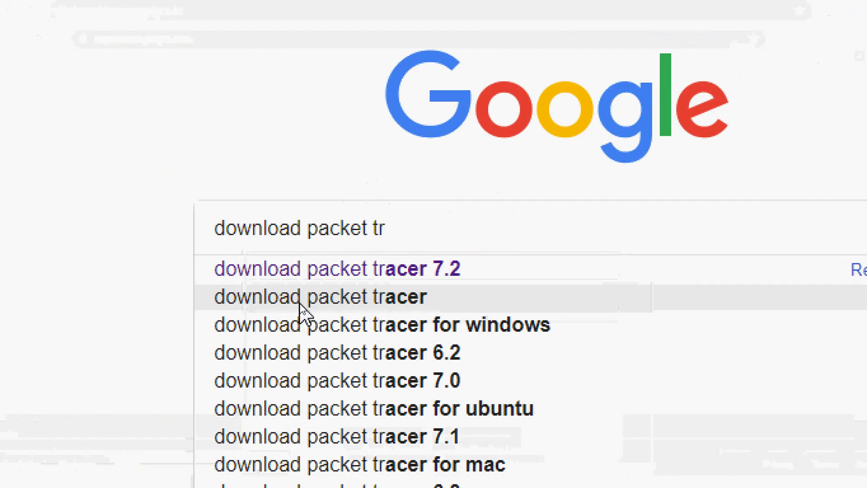
{"action": "type", "text": "acer "}
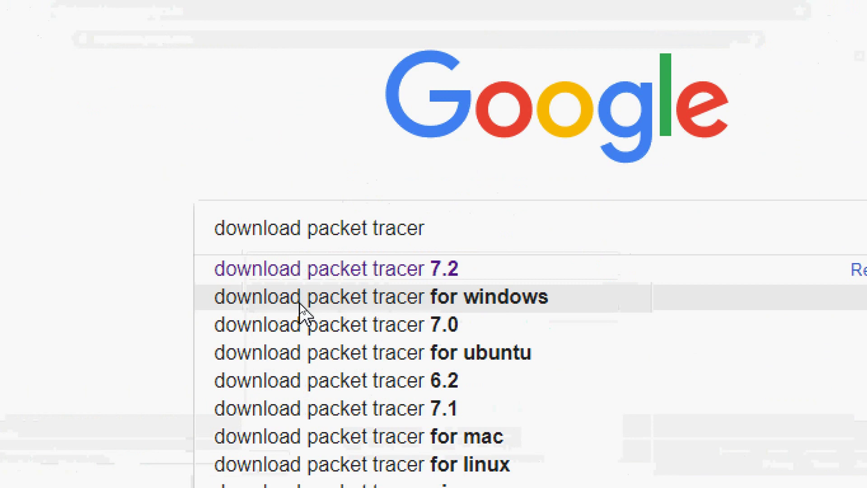
{"action": "type", "text": "7.2"}
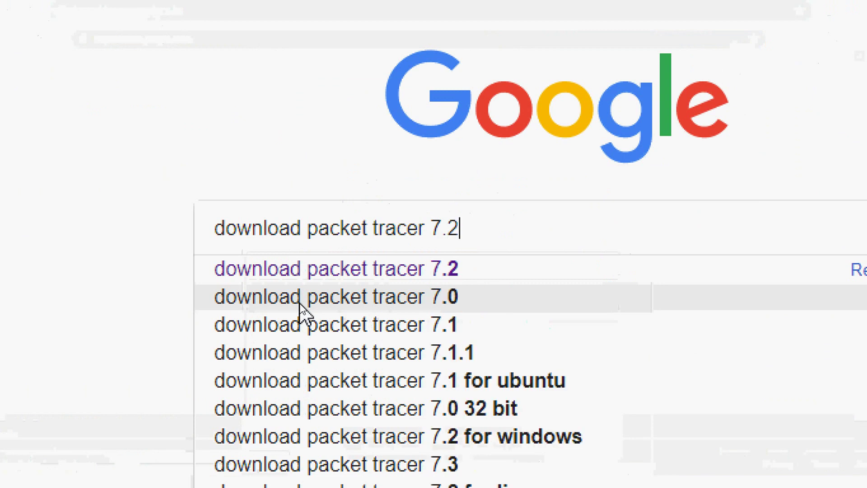
{"action": "key", "text": "Return"}
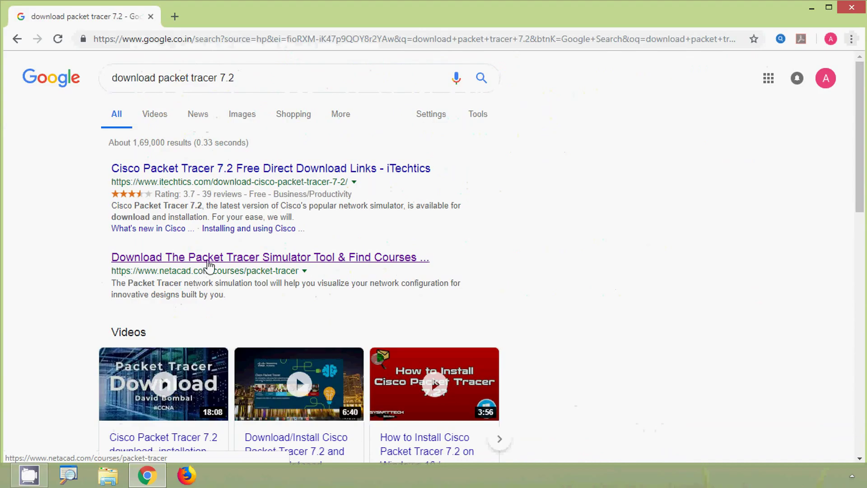
Open the netacad.com Packet Tracer result from the search results
{"action": "left_click", "coordinate": [210, 261]}
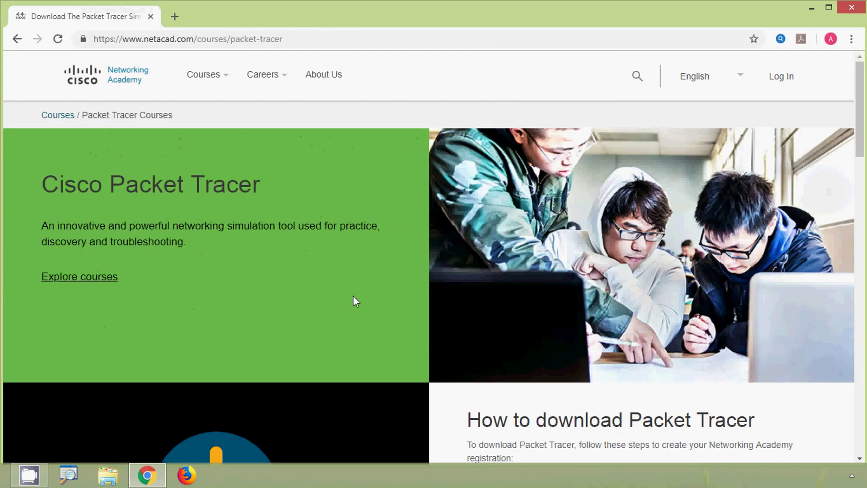
{"action": "scroll", "coordinate": [352, 300], "scroll_direction": "down", "scroll_amount": 3}
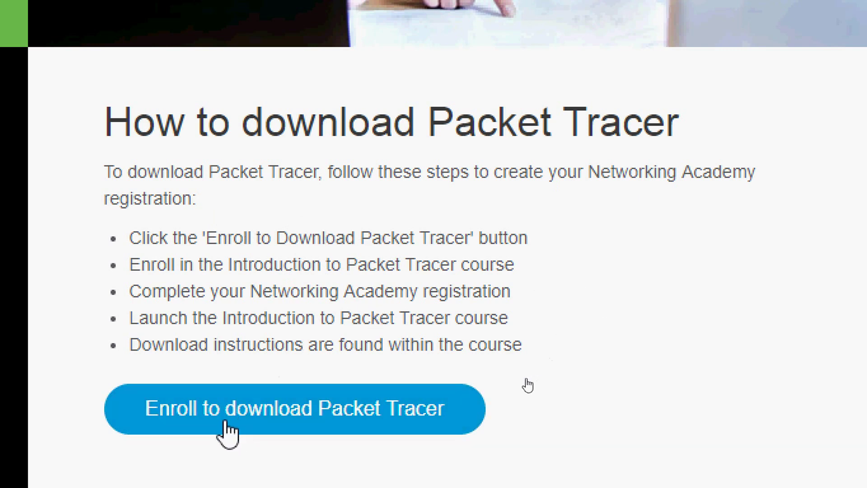
Choose 'Sign up today!' for the Introduction to Packet Tracer course
{"action": "left_click", "coordinate": [302, 428]}
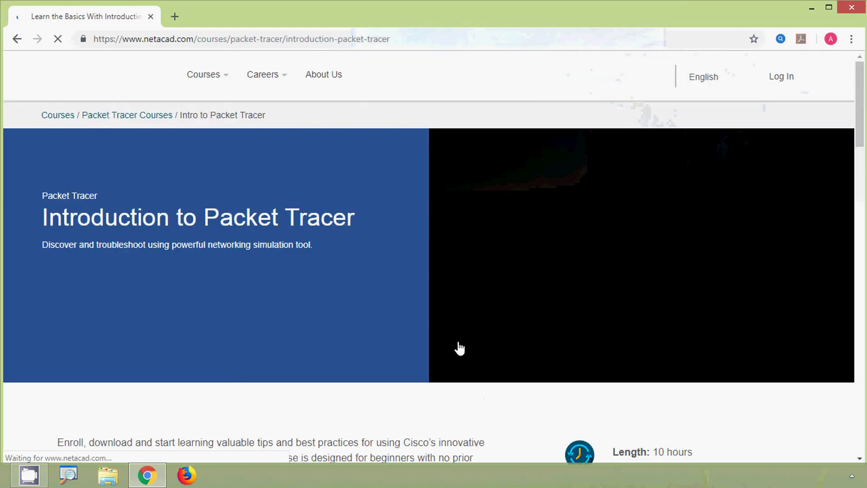
{"action": "scroll", "coordinate": [317, 288], "scroll_direction": "down", "scroll_amount": 2}
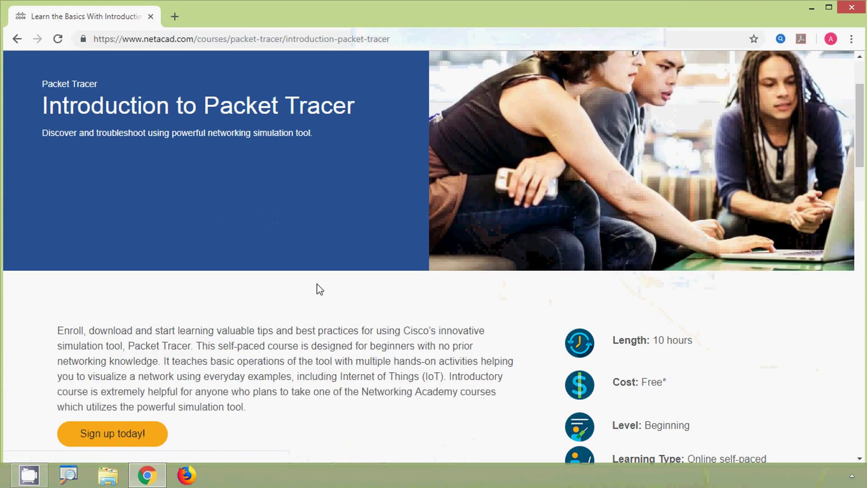
{"action": "scroll", "coordinate": [316, 287], "scroll_direction": "down", "scroll_amount": 2}
{"action": "scroll", "coordinate": [316, 287], "scroll_direction": "down", "scroll_amount": 1}
{"action": "scroll", "coordinate": [319, 289], "scroll_direction": "up", "scroll_amount": 1}
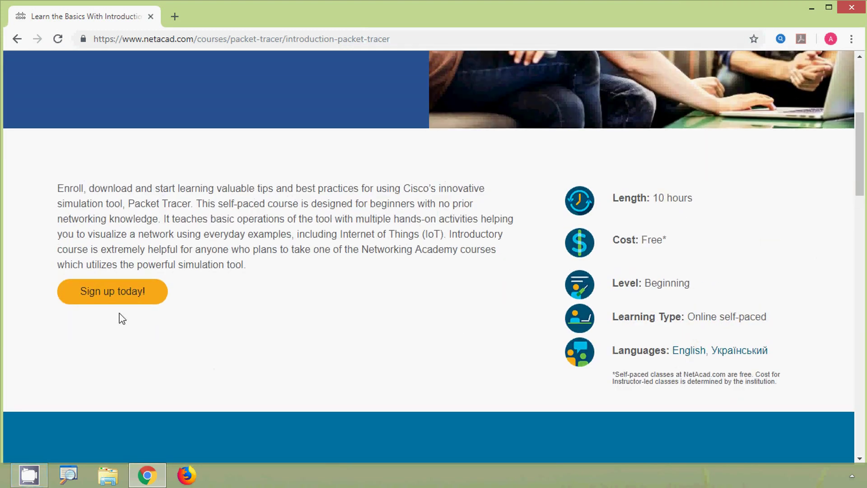
{"action": "mouse_move", "coordinate": [113, 434]}
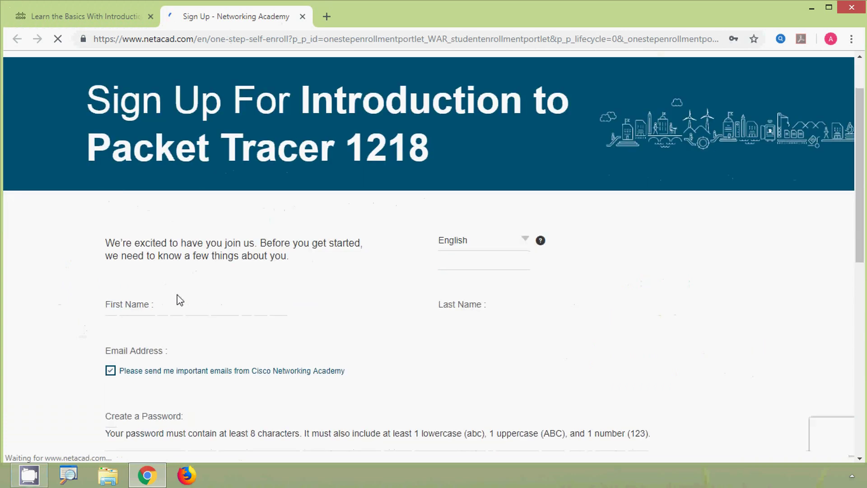
{"action": "scroll", "coordinate": [587, 302], "scroll_direction": "down", "scroll_amount": 2}
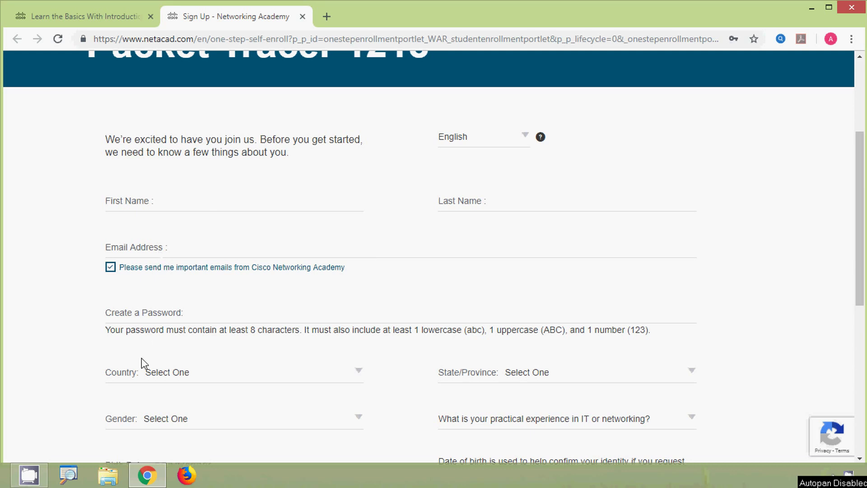
{"action": "left_click_drag", "start_coordinate": [857, 227], "coordinate": [851, 277]}
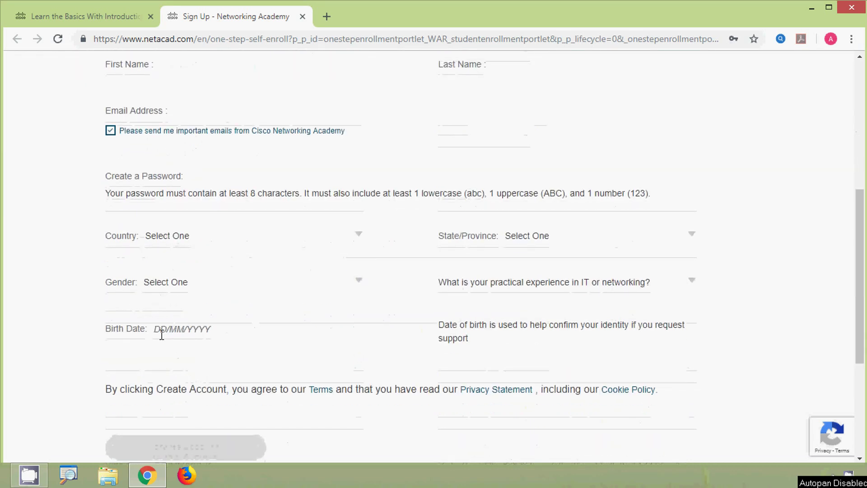
{"action": "scroll", "coordinate": [241, 361], "scroll_direction": "down", "scroll_amount": 1}
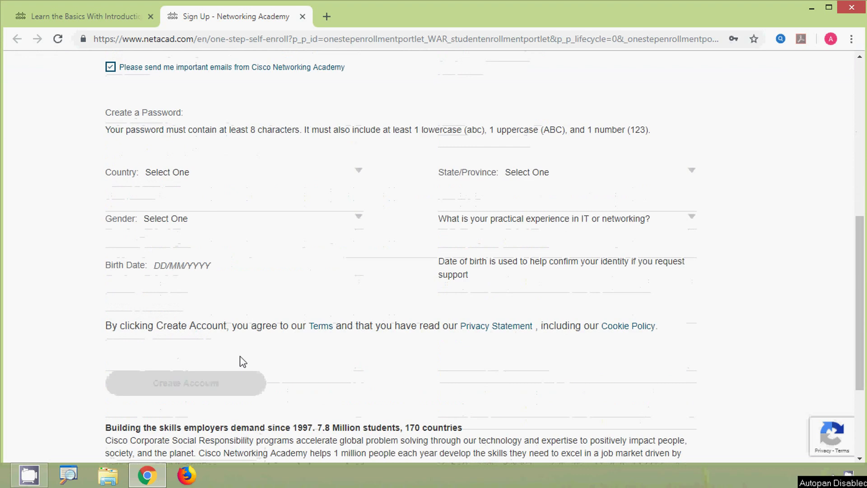
Try Create Account to reveal the sign-up form's mandatory fields
{"action": "left_click", "coordinate": [204, 394]}
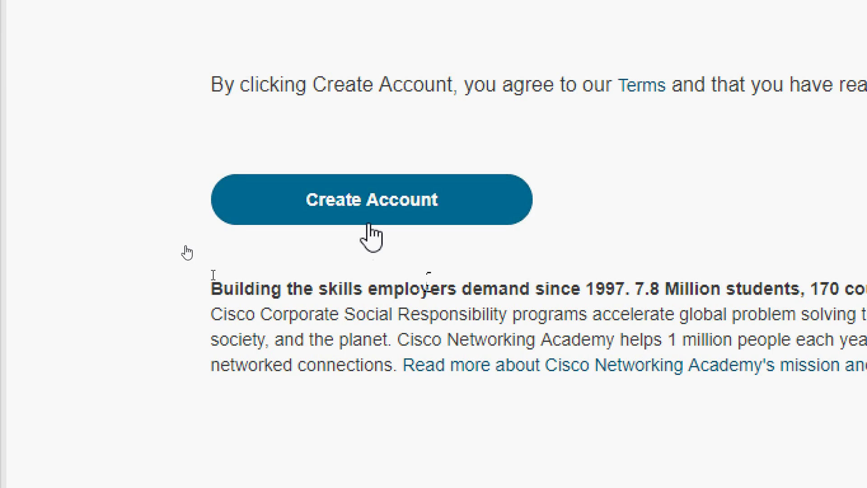
Submit the completed sign-up form to create the NetAcad account
{"action": "left_click", "coordinate": [371, 223]}
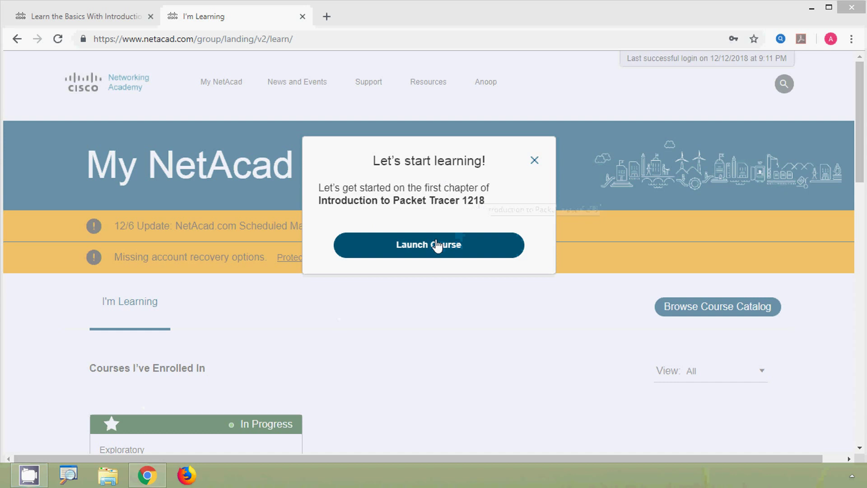
Close the 'Let's start learning!' dialog on My NetAcad
{"action": "left_click", "coordinate": [534, 163]}
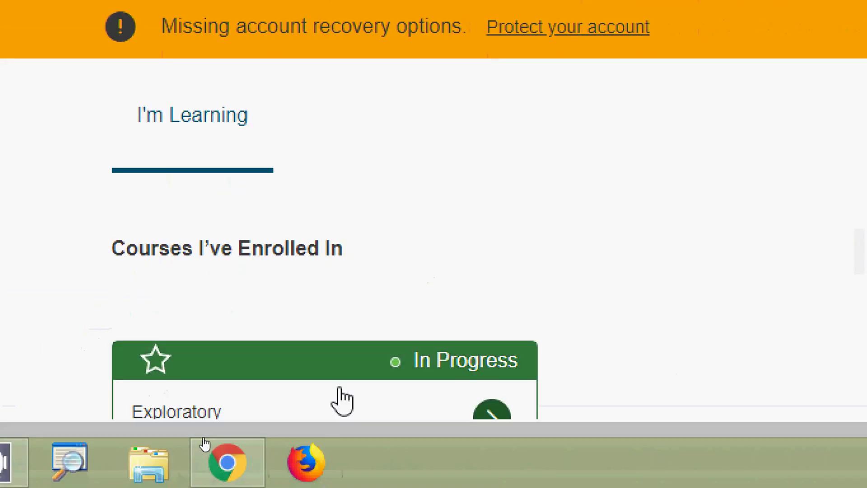
{"action": "mouse_move", "coordinate": [196, 434]}
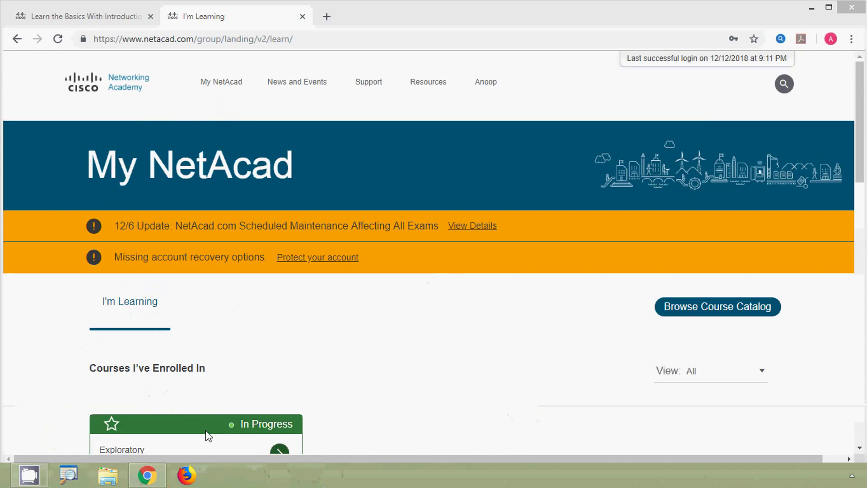
{"action": "left_click_drag", "start_coordinate": [851, 164], "coordinate": [864, 220]}
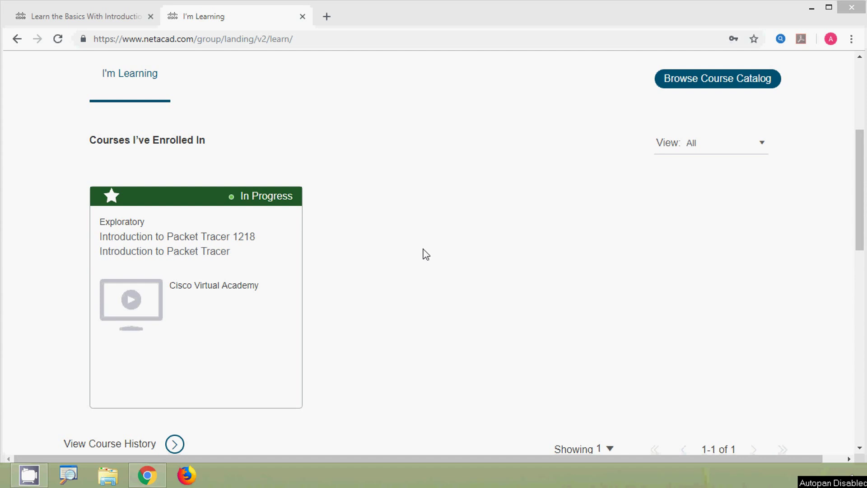
{"action": "left_click_drag", "start_coordinate": [857, 190], "coordinate": [863, 252]}
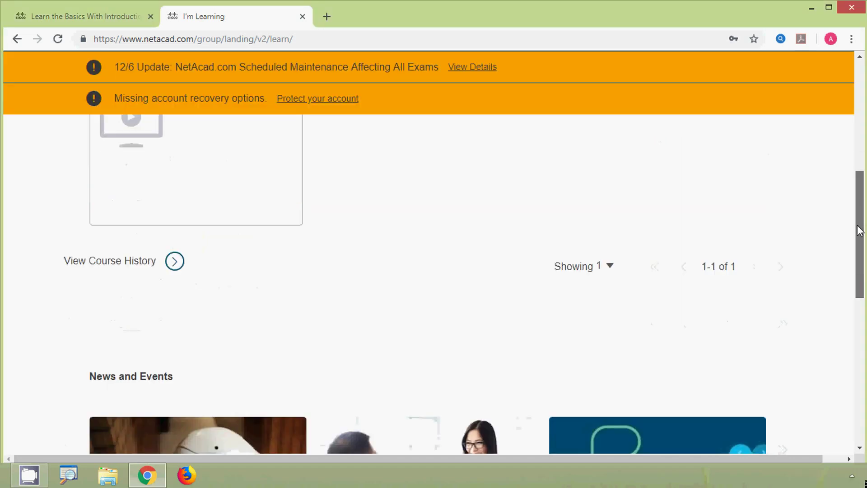
{"action": "scroll", "coordinate": [467, 372], "scroll_direction": "down", "scroll_amount": 2}
{"action": "scroll", "coordinate": [467, 372], "scroll_direction": "down", "scroll_amount": 2}
{"action": "scroll", "coordinate": [467, 372], "scroll_direction": "down", "scroll_amount": 1}
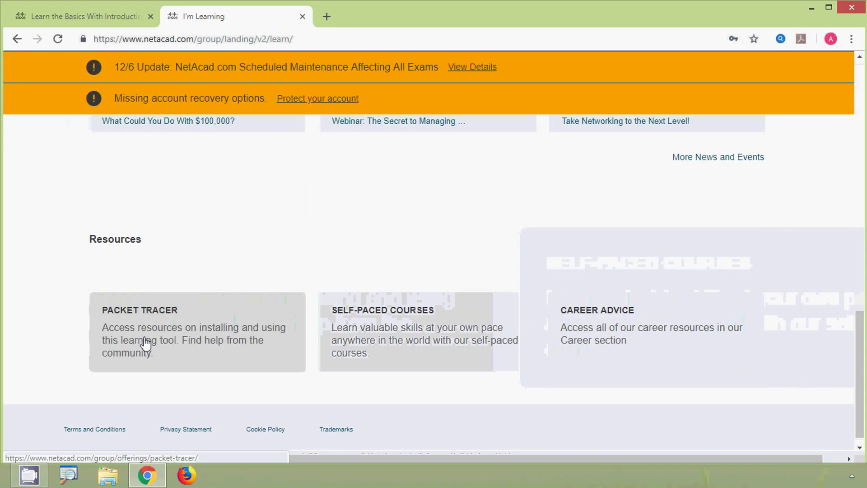
{"action": "left_click", "coordinate": [155, 315]}
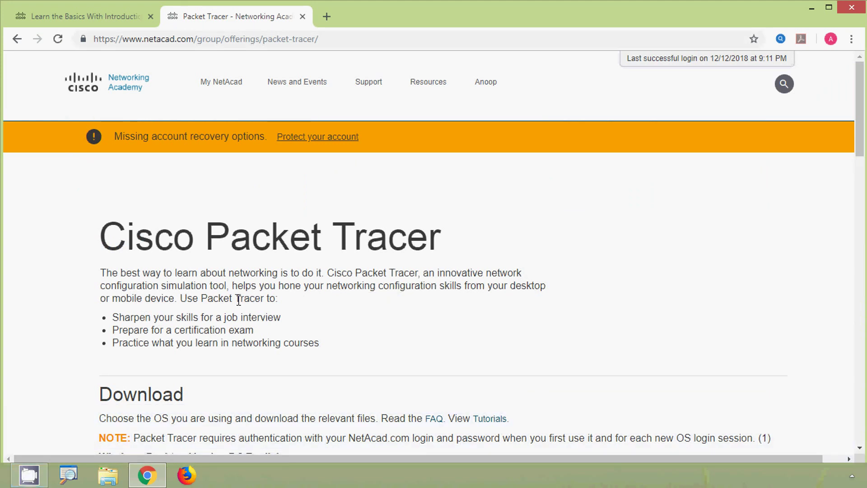
{"action": "scroll", "coordinate": [239, 300], "scroll_direction": "down", "scroll_amount": 2}
{"action": "scroll", "coordinate": [162, 303], "scroll_direction": "down", "scroll_amount": 1}
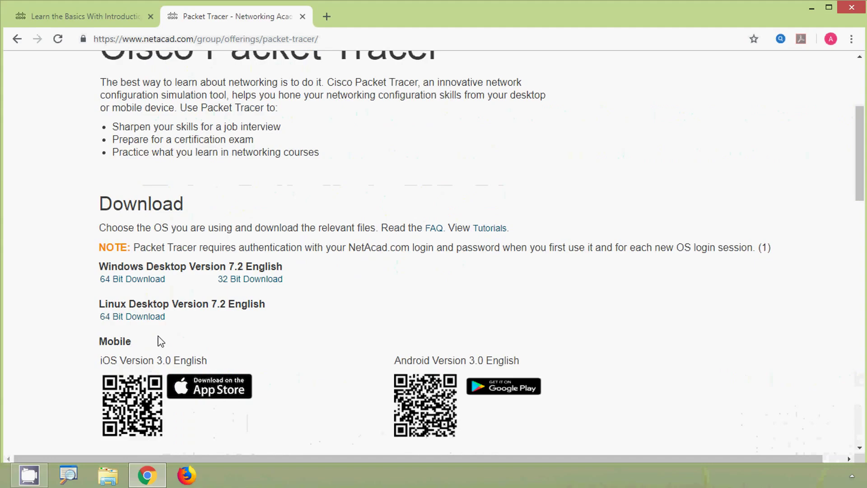
{"action": "scroll", "coordinate": [330, 258], "scroll_direction": "down", "scroll_amount": 2}
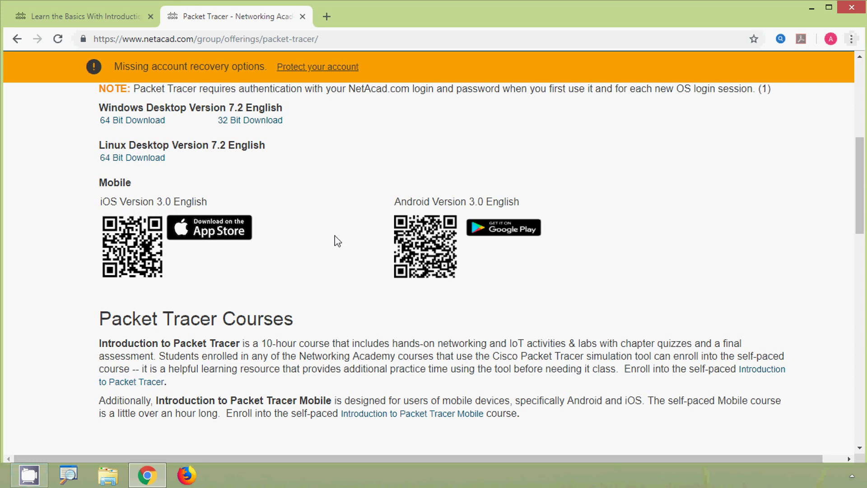
{"action": "scroll", "coordinate": [168, 300], "scroll_direction": "up", "scroll_amount": 2}
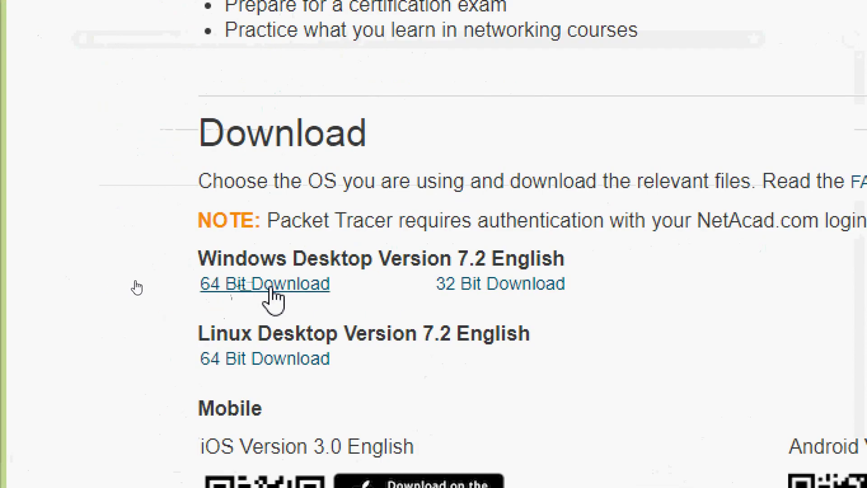
Download the Windows Desktop Version 7.2 English 64-bit package
{"action": "left_click", "coordinate": [136, 288]}
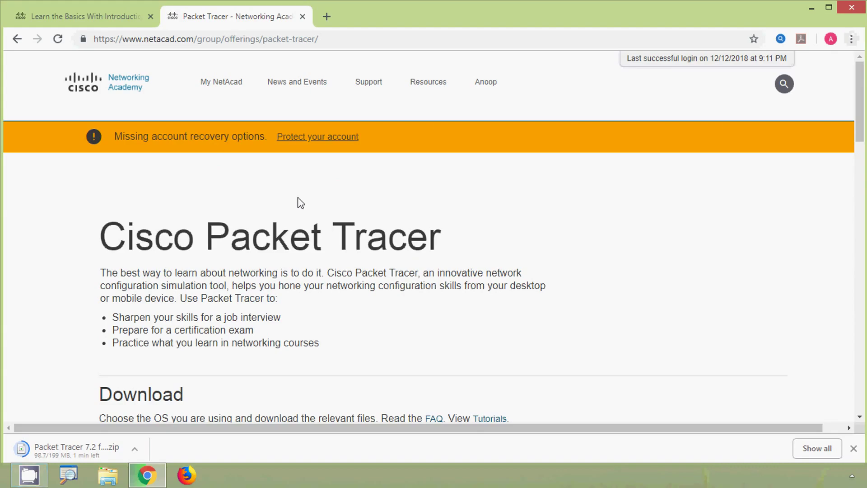
Go to My NetAcad and launch the Introduction to Packet Tracer 1218 course
{"action": "left_click", "coordinate": [230, 92]}
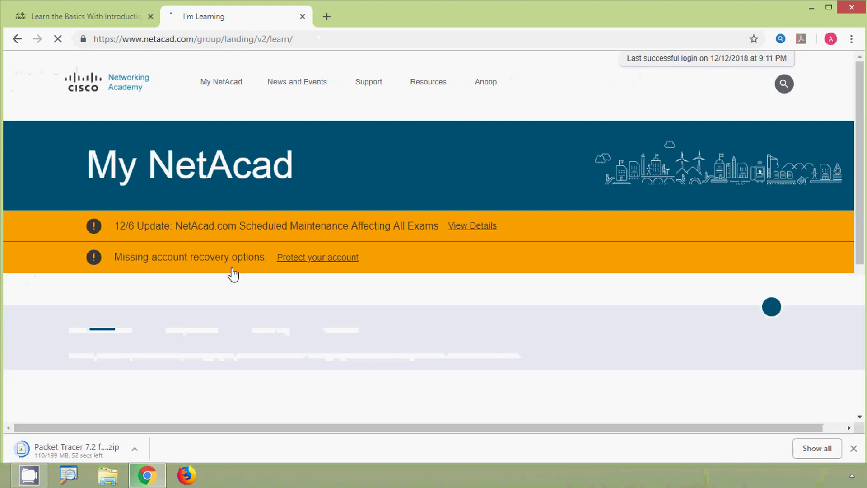
{"action": "scroll", "coordinate": [230, 274], "scroll_direction": "down", "scroll_amount": 3}
{"action": "scroll", "coordinate": [231, 273], "scroll_direction": "down", "scroll_amount": 2}
{"action": "scroll", "coordinate": [231, 273], "scroll_direction": "down", "scroll_amount": 1}
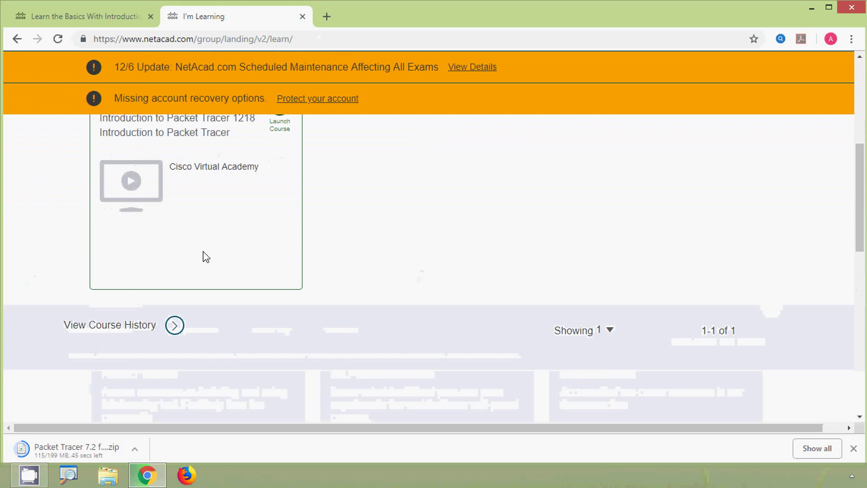
{"action": "scroll", "coordinate": [203, 256], "scroll_direction": "up", "scroll_amount": 3}
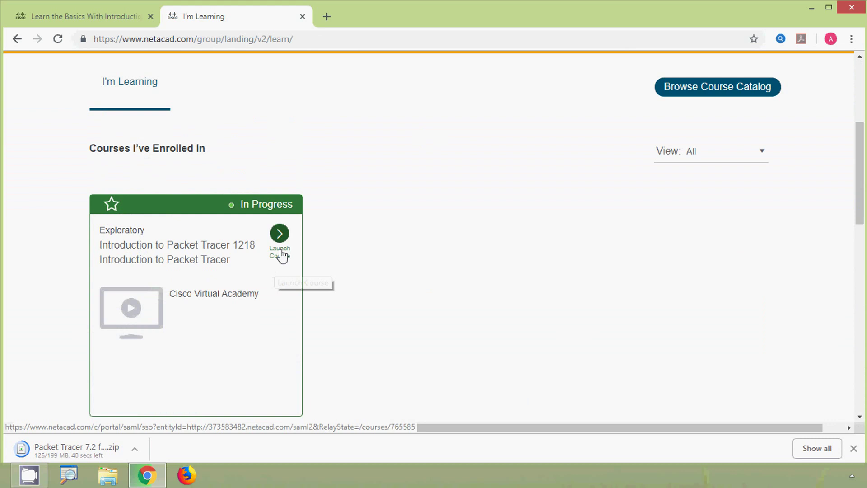
{"action": "left_click", "coordinate": [279, 234]}
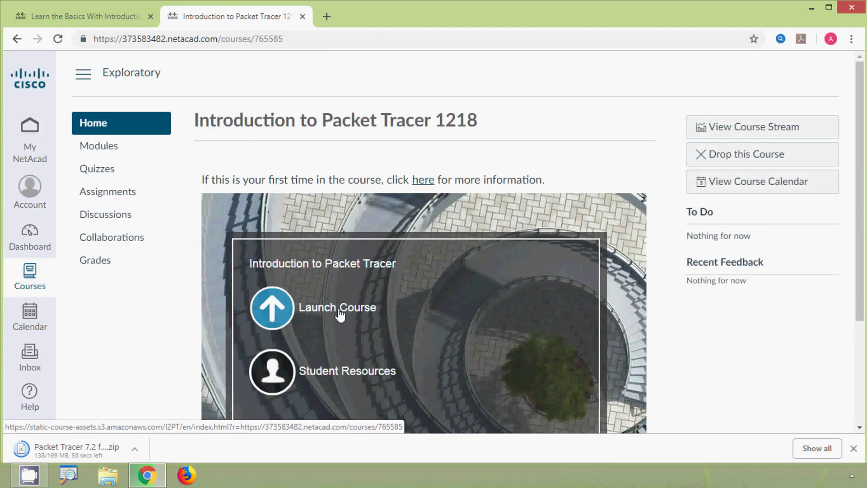
Open Chapter 1 Topic 1.0.1 Welcome, then show the downloaded zip in Downloads
{"action": "left_click", "coordinate": [339, 309]}
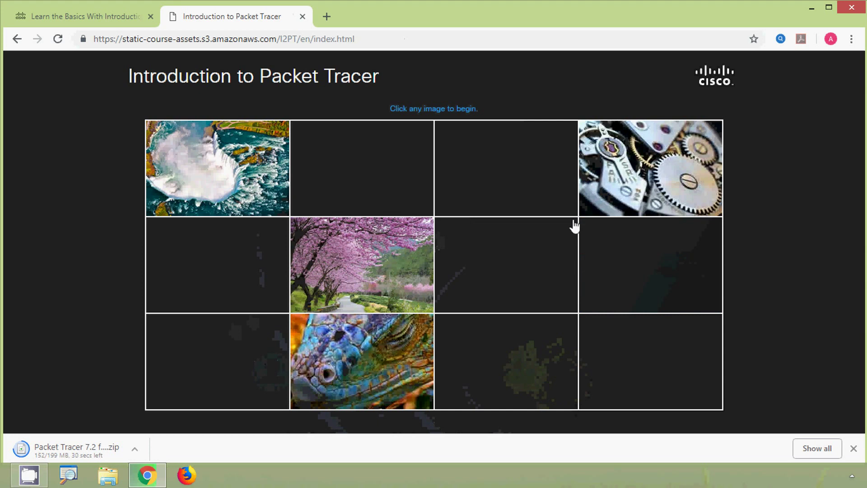
{"action": "left_click", "coordinate": [639, 272]}
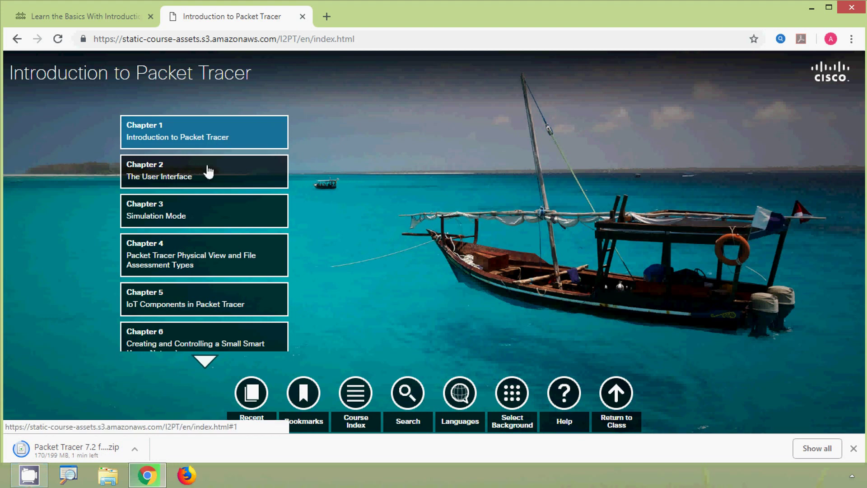
{"action": "scroll", "coordinate": [185, 230], "scroll_direction": "down", "scroll_amount": 3}
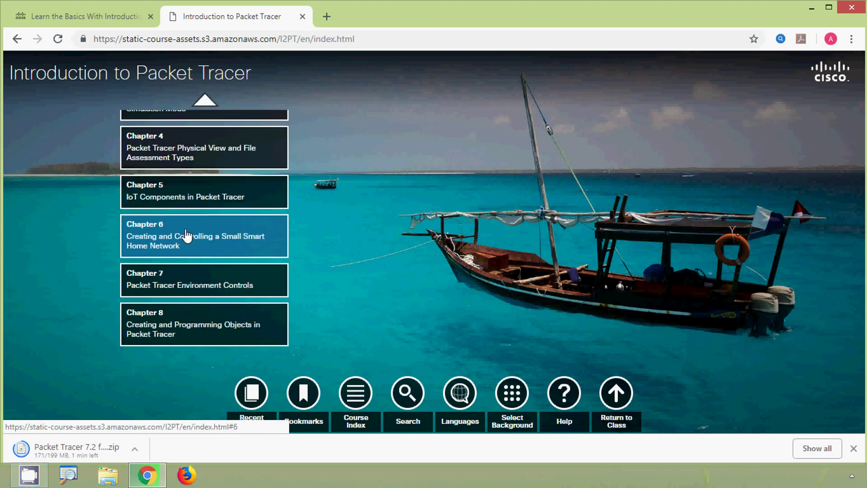
{"action": "scroll", "coordinate": [167, 282], "scroll_direction": "up", "scroll_amount": 3}
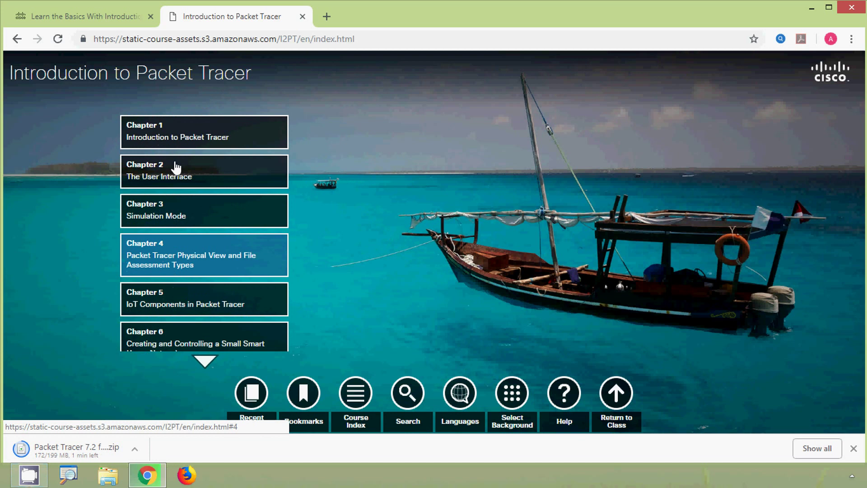
{"action": "left_click", "coordinate": [188, 136]}
{"action": "left_click", "coordinate": [322, 135]}
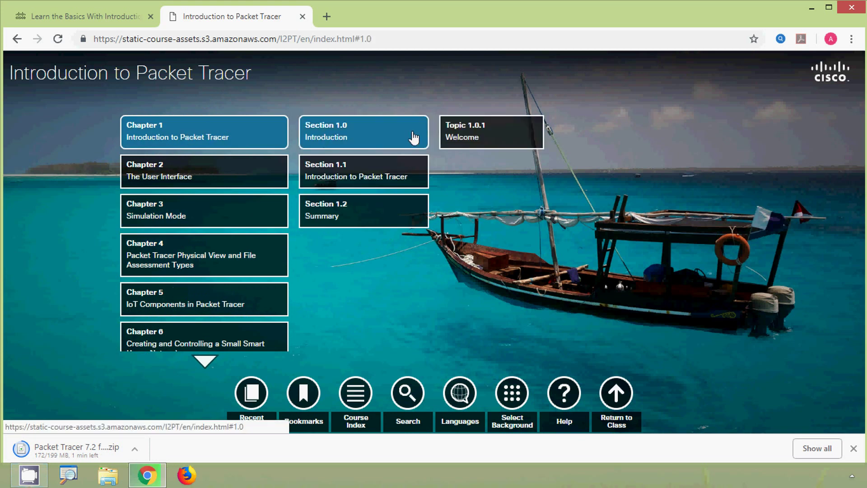
{"action": "left_click", "coordinate": [466, 135]}
{"action": "left_click", "coordinate": [618, 166]}
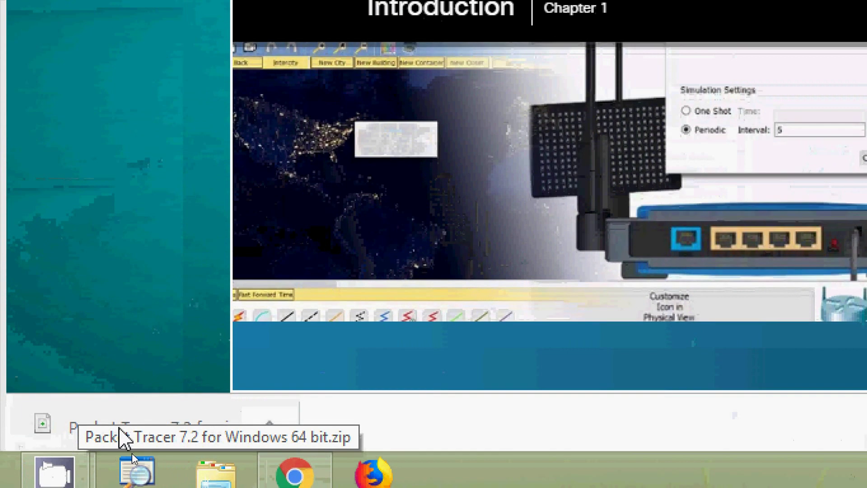
{"action": "left_click", "coordinate": [269, 421]}
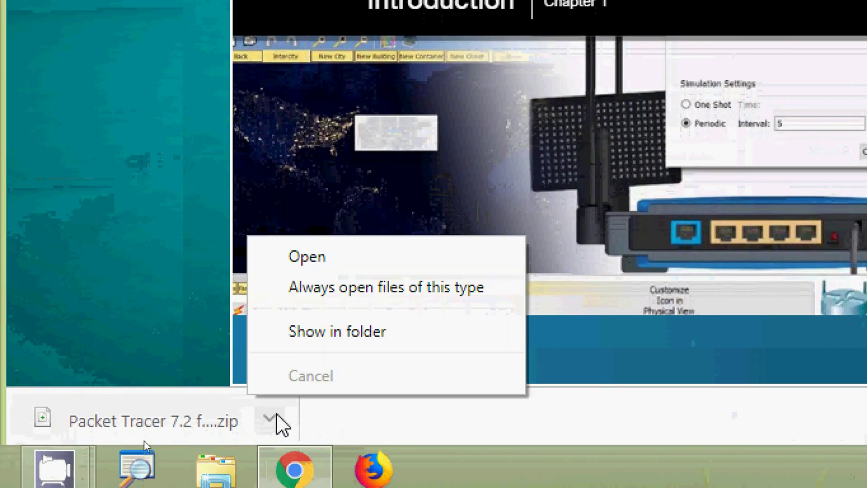
{"action": "left_click", "coordinate": [321, 343]}
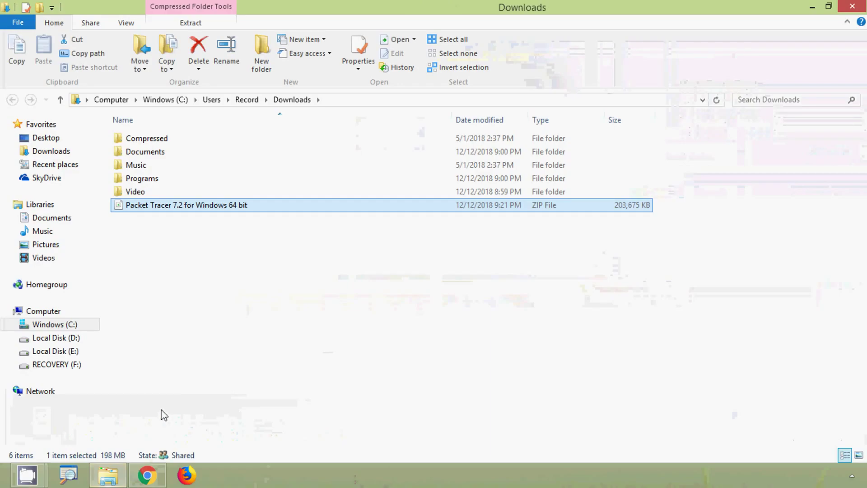
Extract the Packet Tracer zip into Downloads using 7-Zip Extract Here
{"action": "right_click", "coordinate": [184, 205]}
{"action": "mouse_move", "coordinate": [214, 227]}
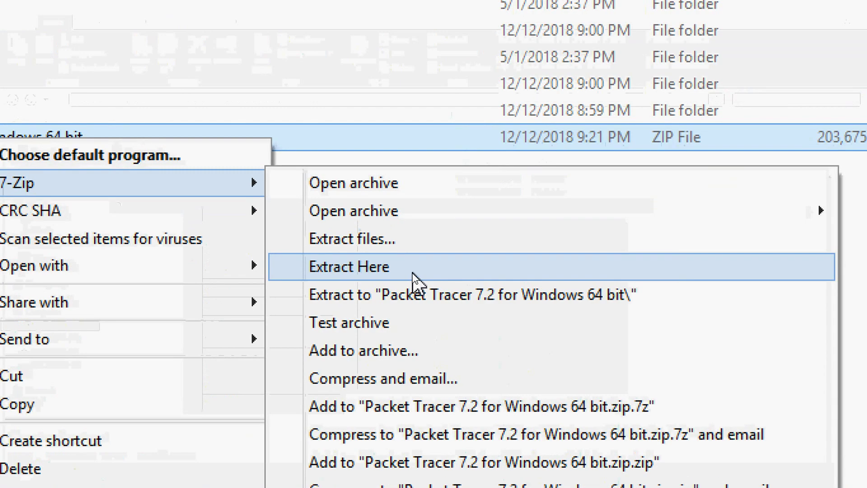
{"action": "left_click", "coordinate": [412, 278]}
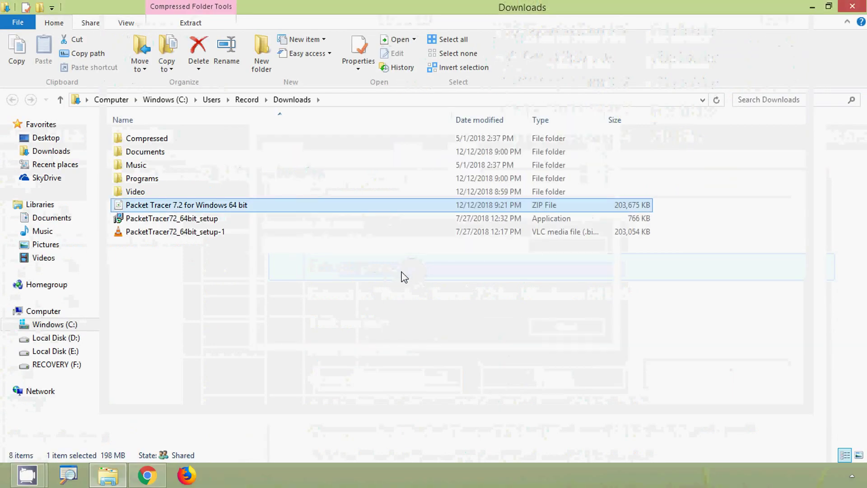
{"action": "left_click", "coordinate": [211, 318]}
{"action": "key", "text": "alt"}
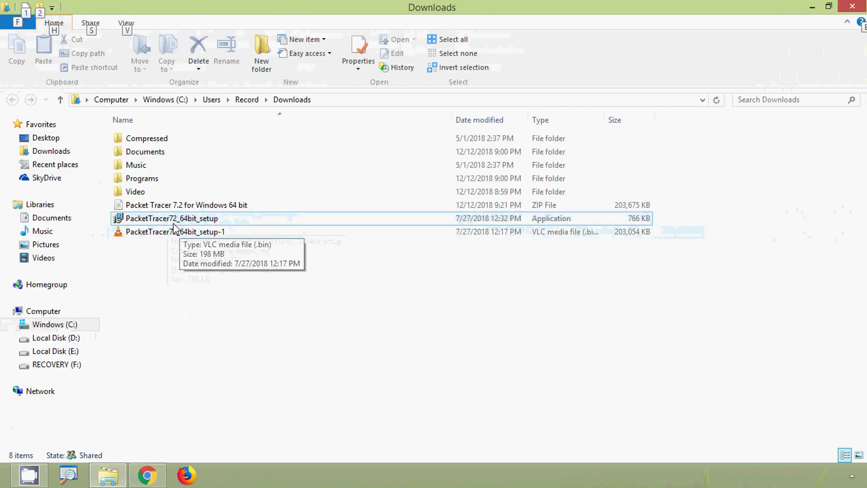
Run PacketTracer72_64bit_setup, accept the license, and advance to the C:\Program Files\Cisco Packet Tracer 7.2 destination
{"action": "left_click", "coordinate": [177, 223]}
{"action": "double_click", "coordinate": [176, 223]}
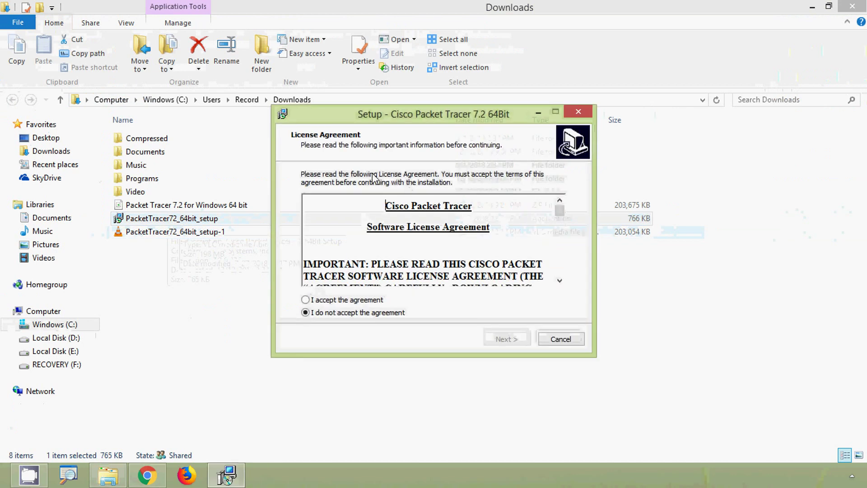
{"action": "left_click", "coordinate": [330, 300]}
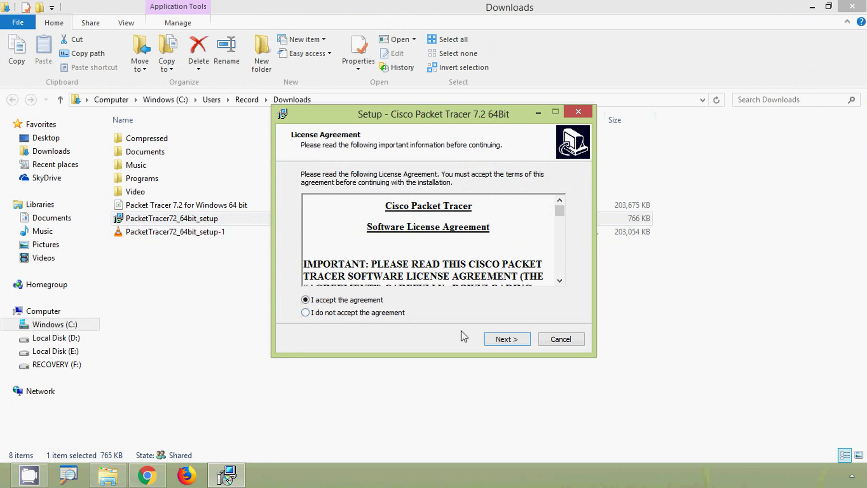
{"action": "left_click", "coordinate": [502, 338]}
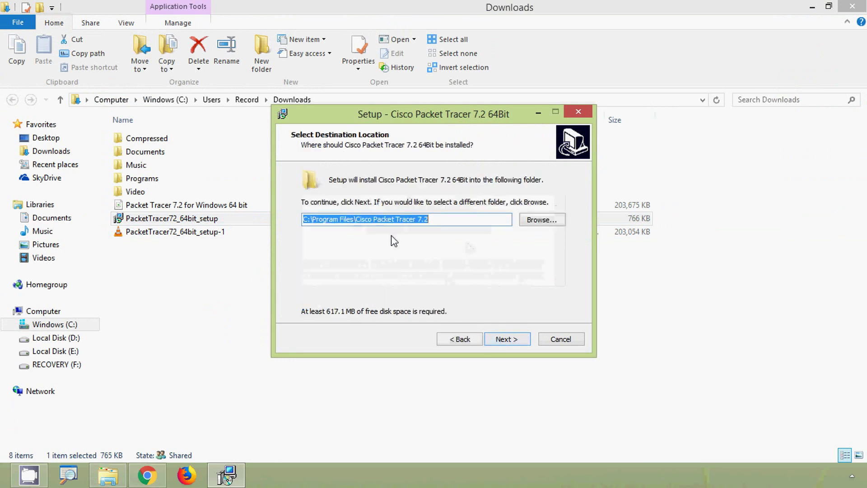
{"action": "left_click", "coordinate": [444, 220]}
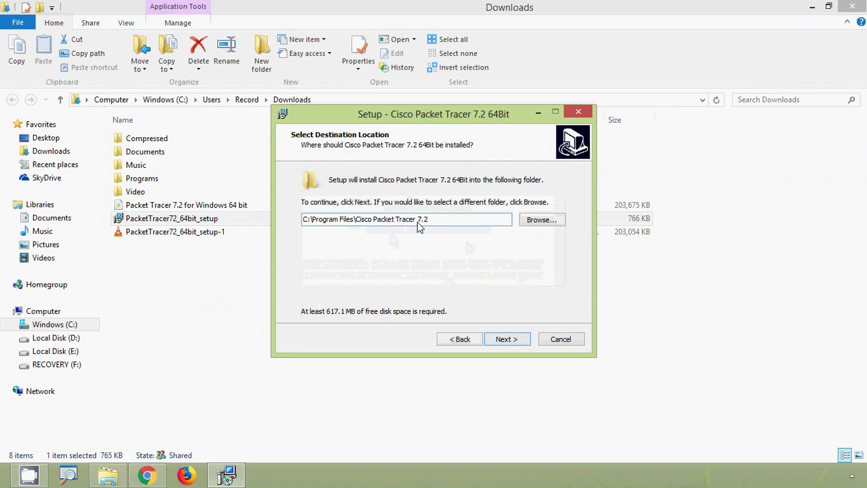
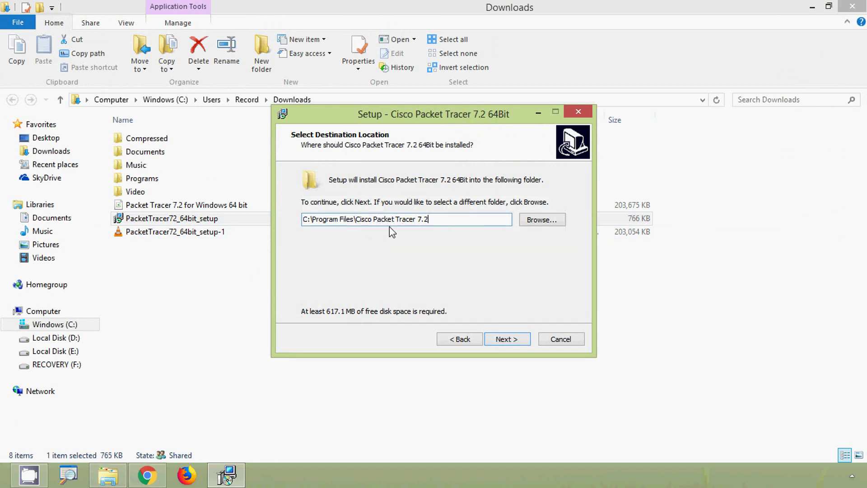
Keep the default install folder, Start Menu folder and desktop shortcut option
{"action": "left_click", "coordinate": [510, 339]}
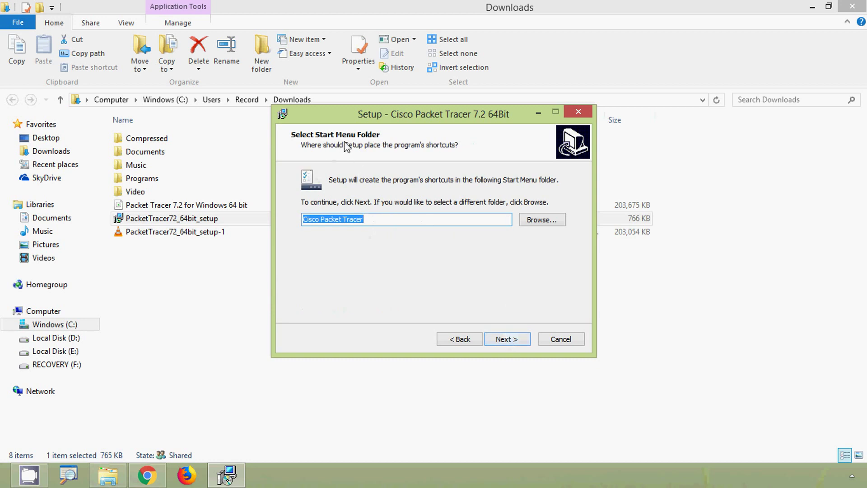
{"action": "left_click", "coordinate": [510, 341]}
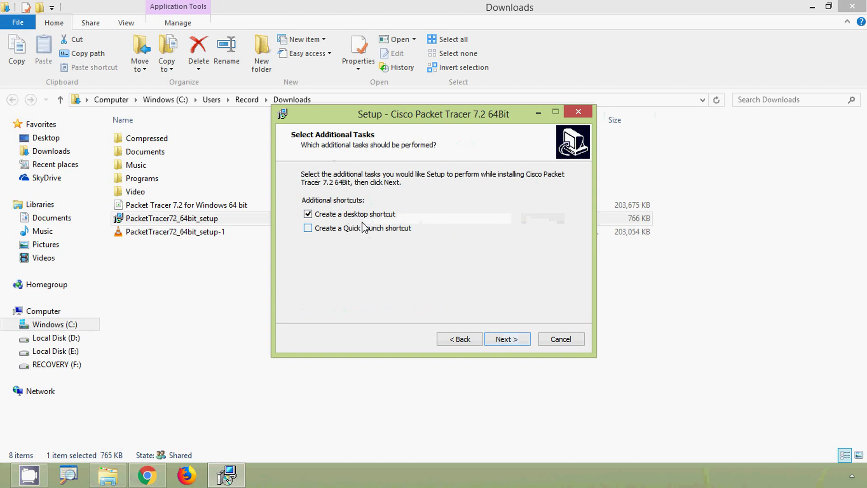
{"action": "left_click", "coordinate": [505, 340]}
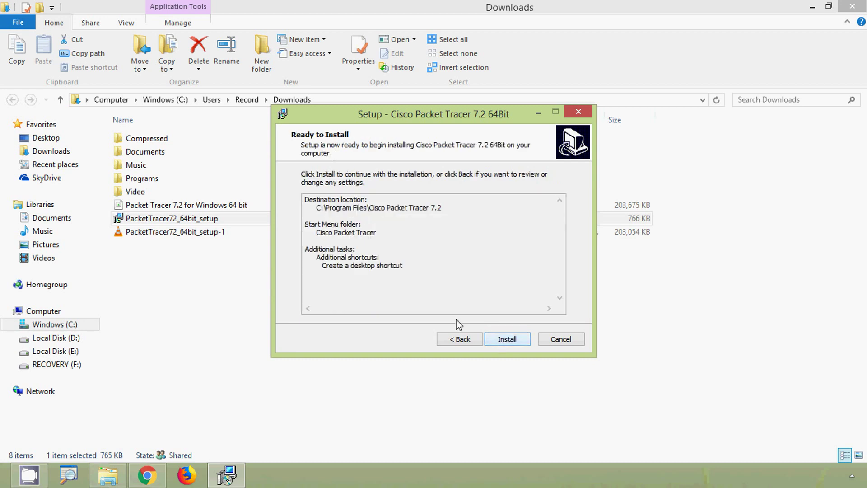
Install Packet Tracer 7.2 and hide the Downloads and browser windows while it runs
{"action": "left_click", "coordinate": [507, 340]}
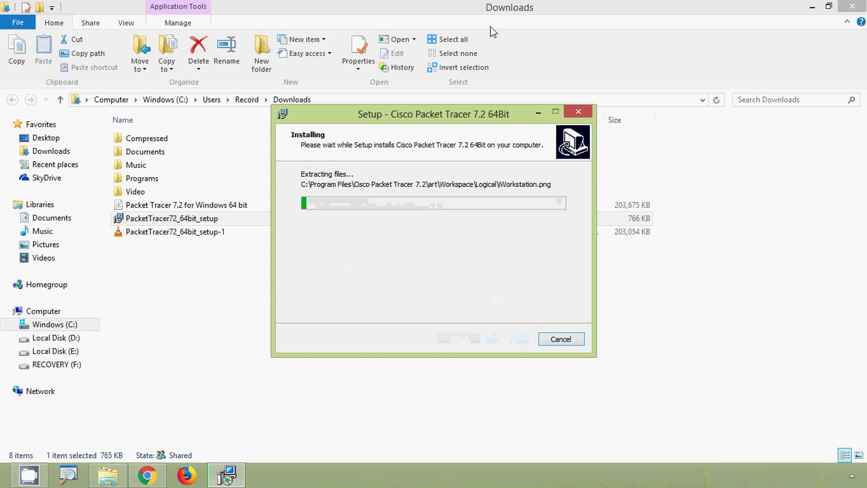
{"action": "left_click", "coordinate": [812, 7]}
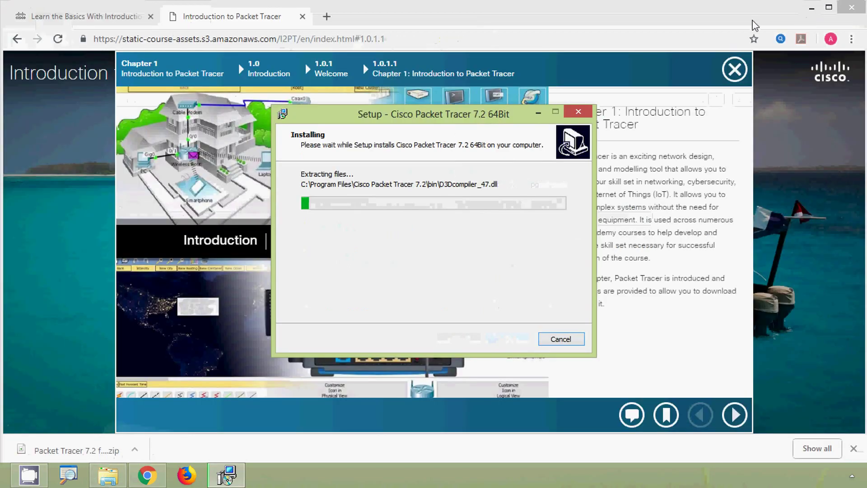
{"action": "left_click", "coordinate": [812, 8]}
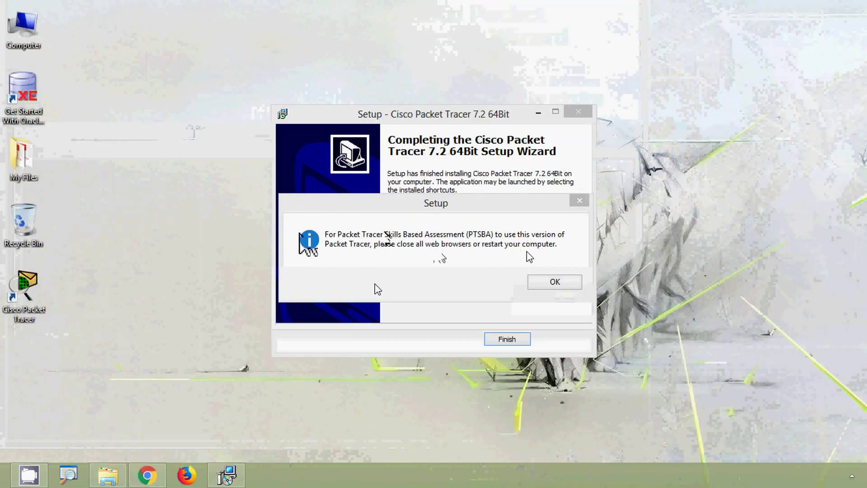
Dismiss the skills-assessment notice and finish setup with Launch Cisco Packet Tracer checked
{"action": "left_click", "coordinate": [556, 286]}
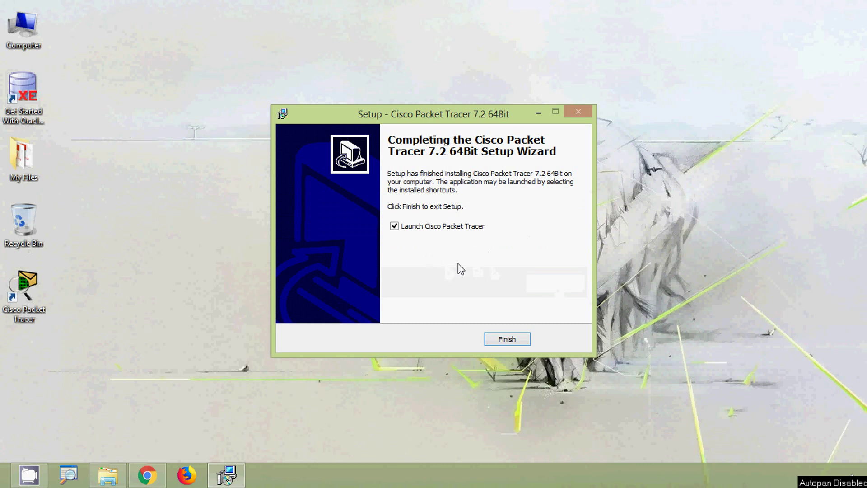
{"action": "left_click", "coordinate": [516, 342]}
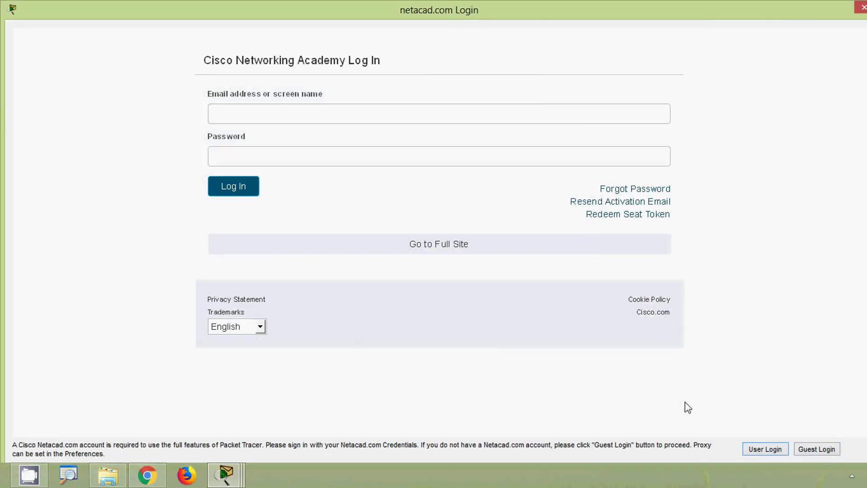
Log in through User Login with the Netacad email and password
{"action": "left_click", "coordinate": [270, 117]}
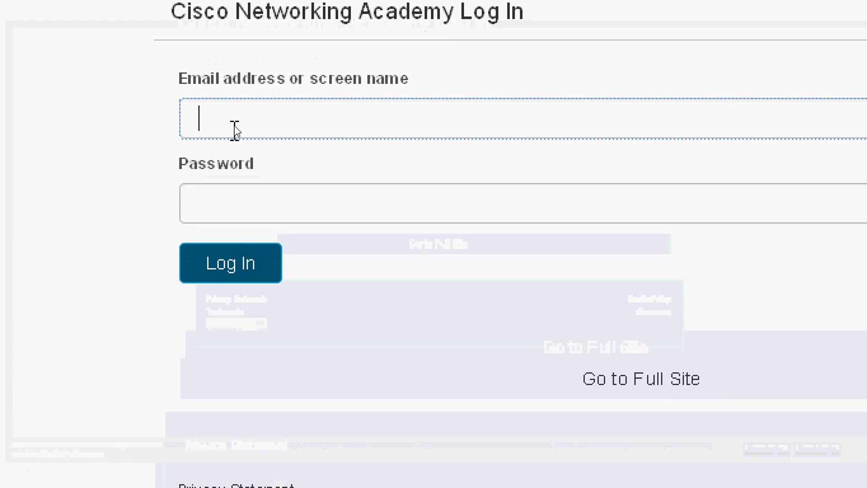
{"action": "left_click", "coordinate": [237, 201]}
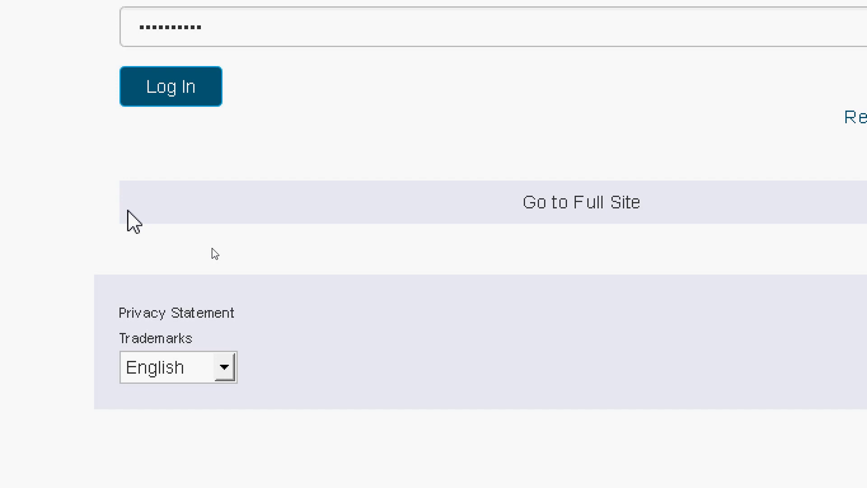
{"action": "left_click", "coordinate": [175, 86]}
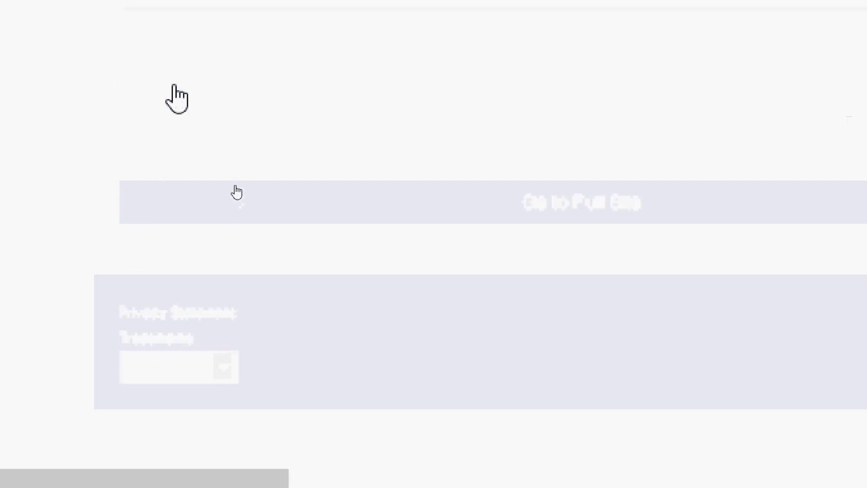